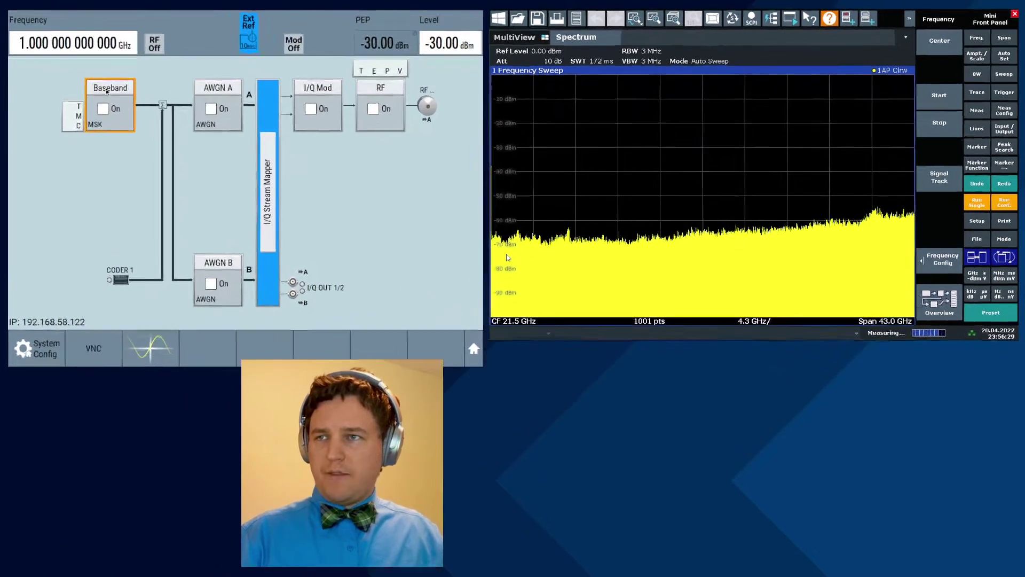
Select generic OFDM signal generation and set the XML export folder to /shares/fsw.
left_click(94, 80)
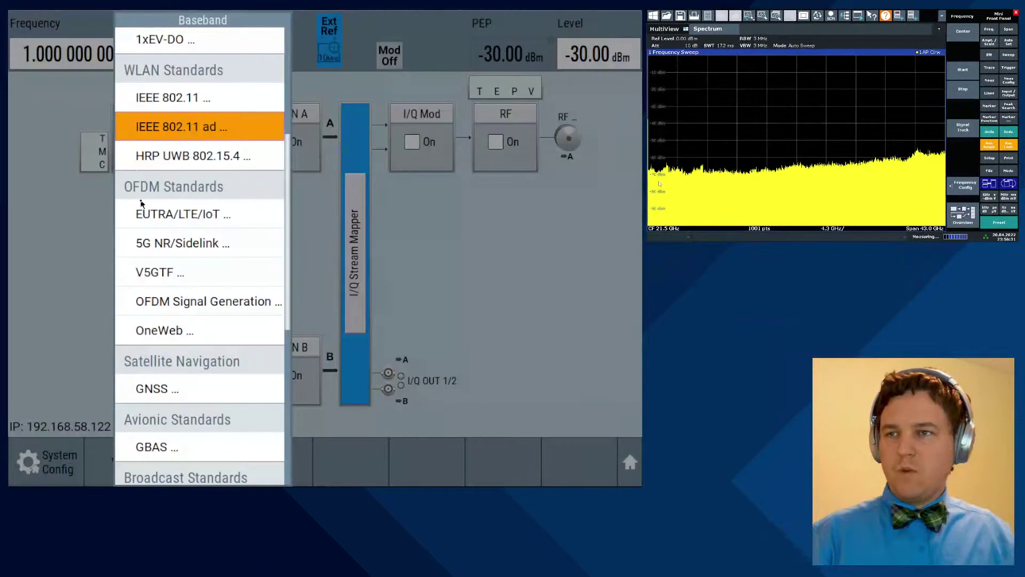
left_click(171, 301)
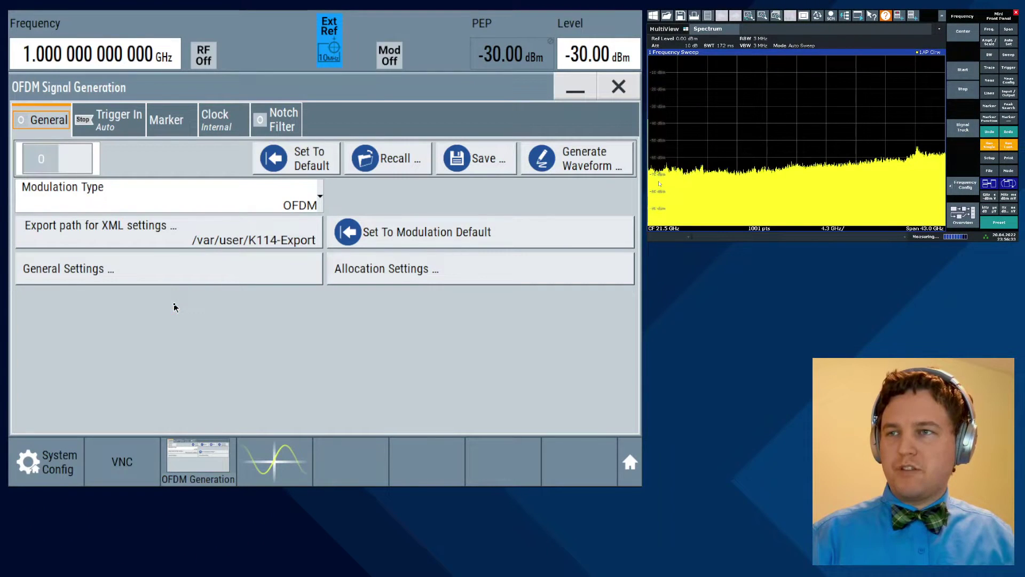
left_click(146, 231)
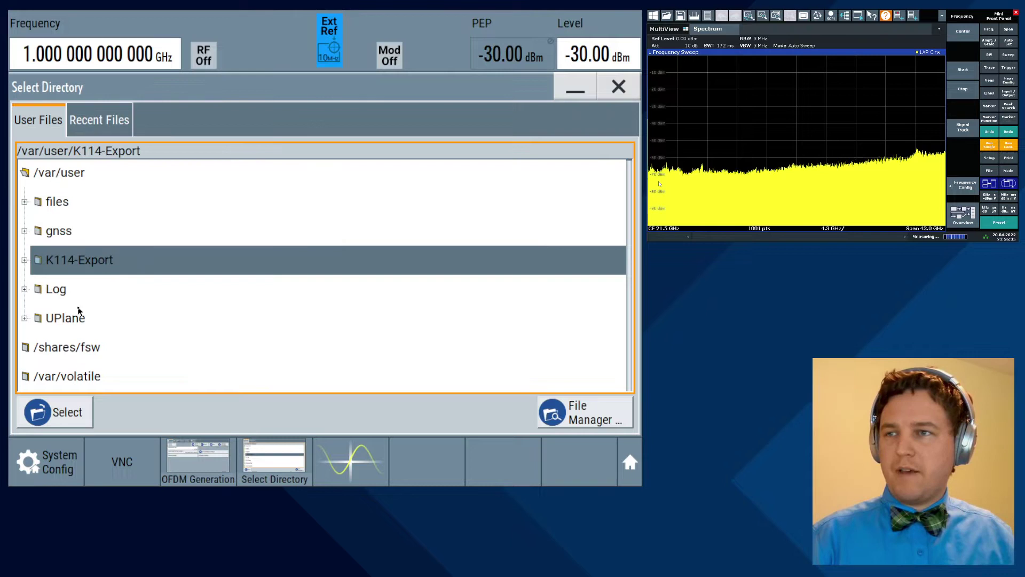
left_click(76, 353)
left_click(68, 412)
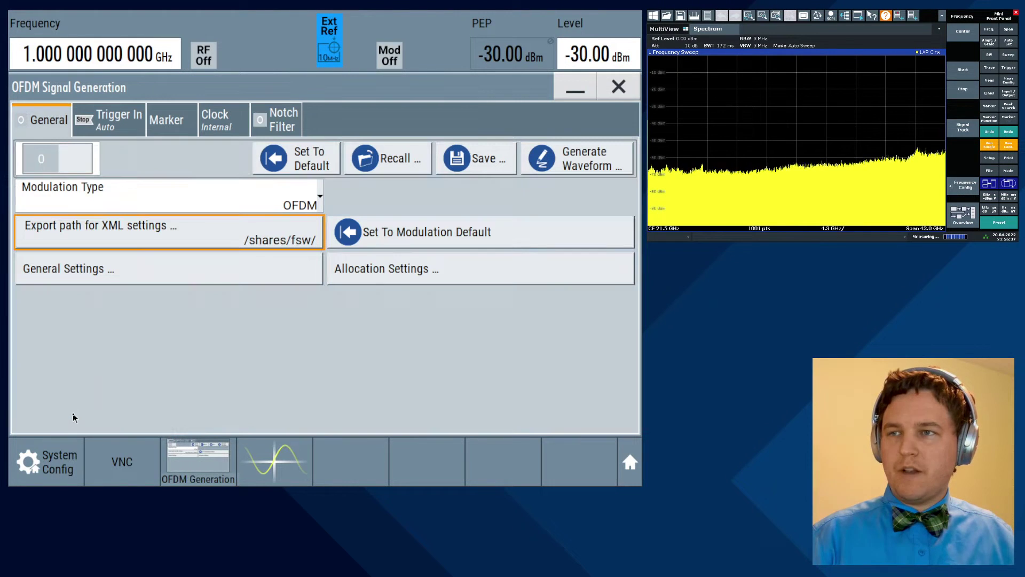
Set the number of cyclic-prefix symbols to 10 in the general OFDM settings.
left_click(144, 267)
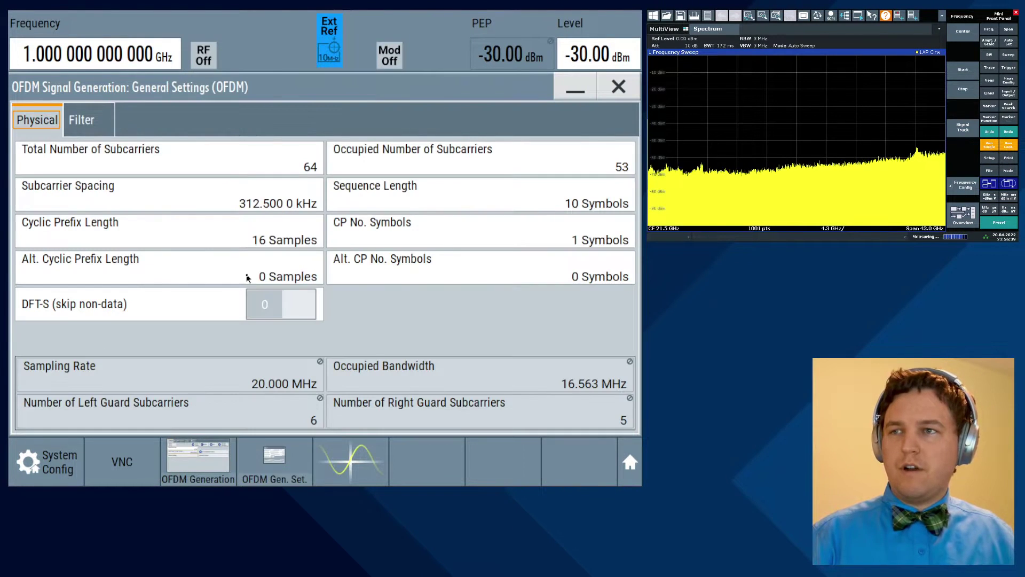
left_click(437, 240)
type("0 Symbols")
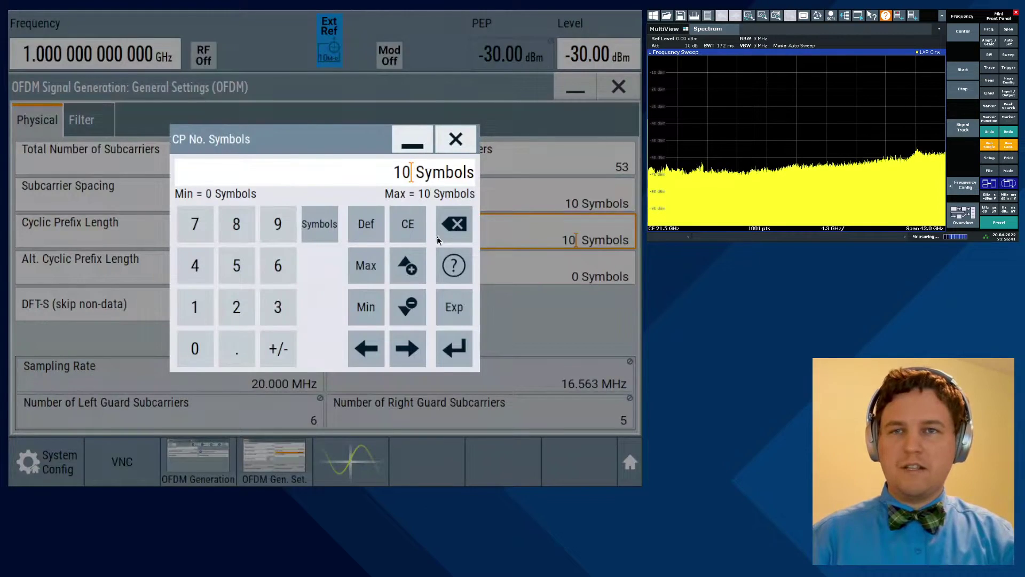
key("Return")
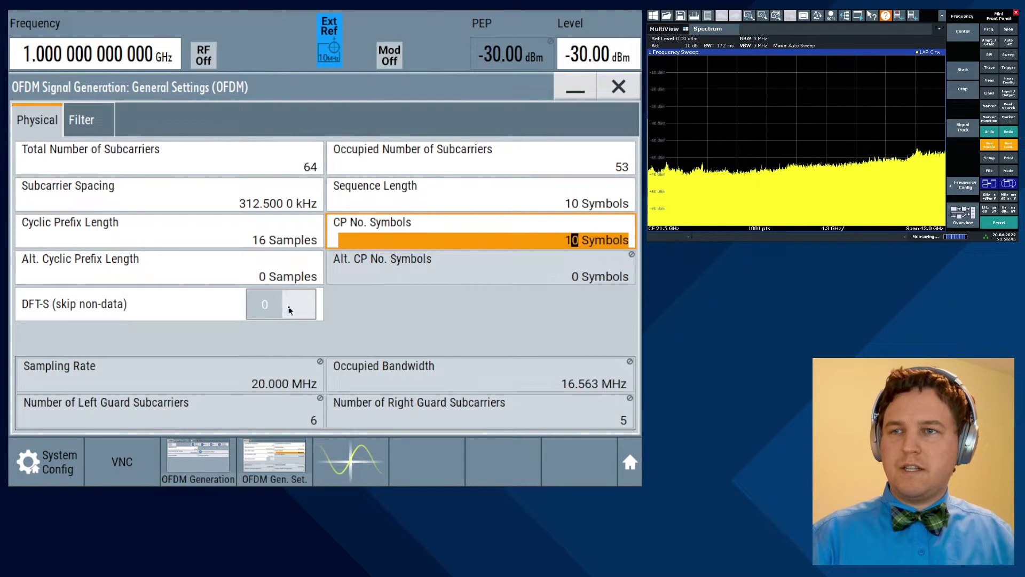
left_click(575, 88)
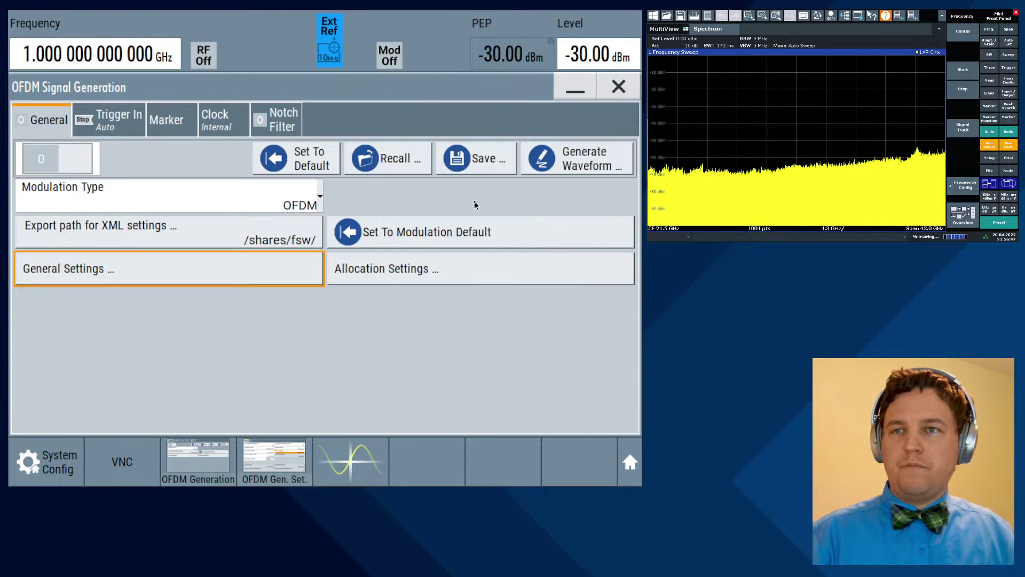
Switch OFDM generation on with an output level of -10 dBm.
left_click(75, 158)
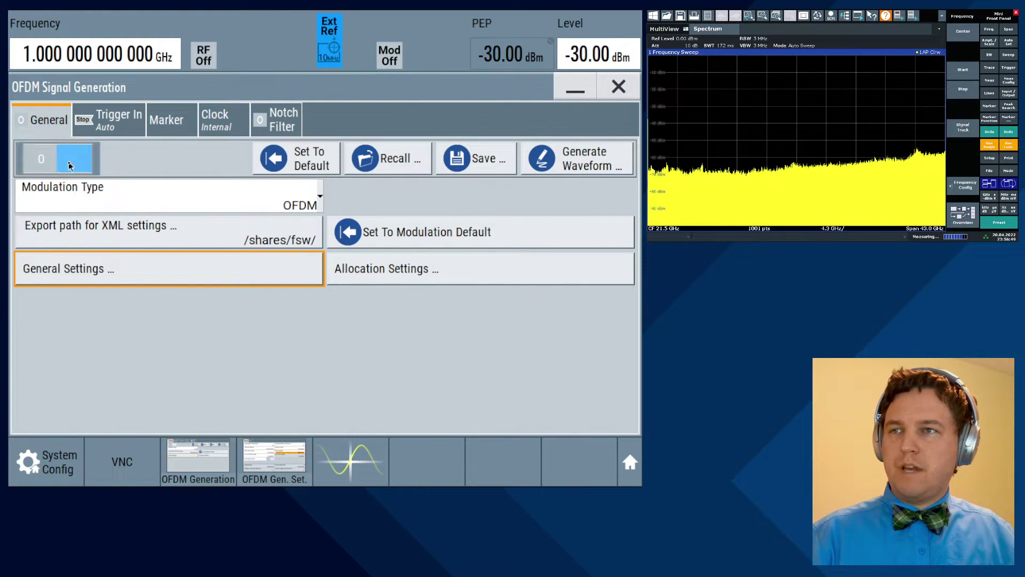
left_click(598, 57)
type("-10 dBm")
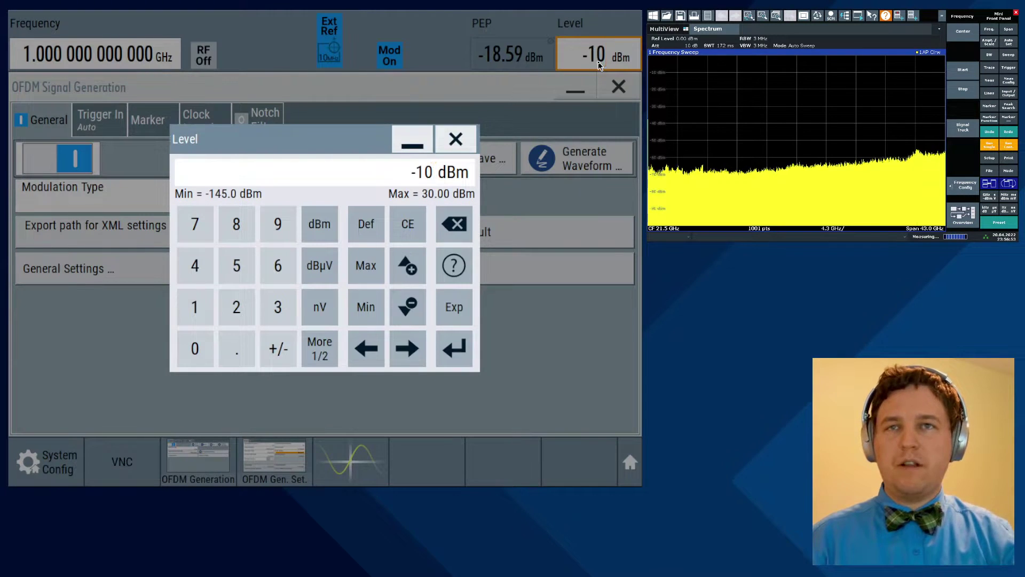
key("Return")
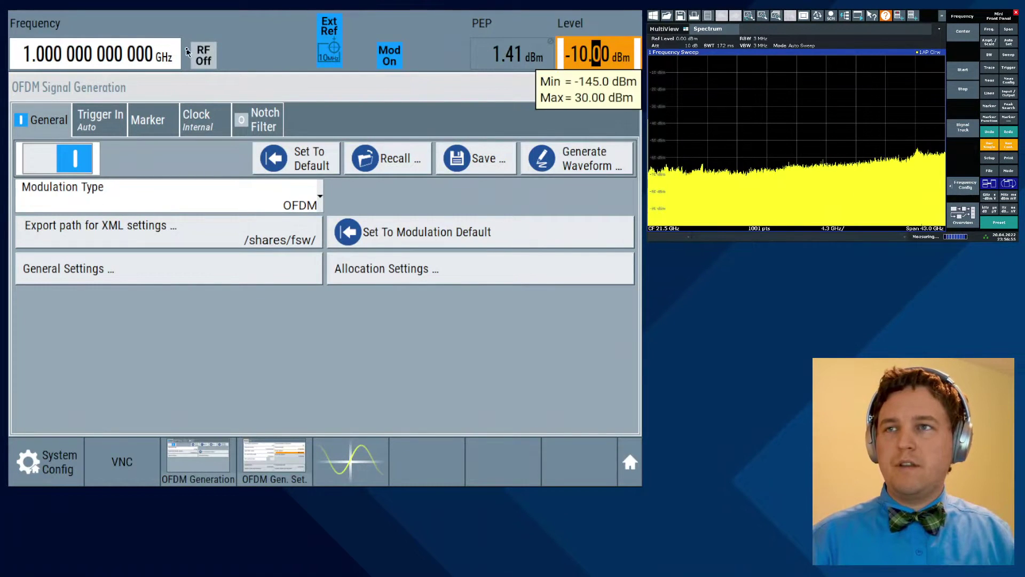
left_click(203, 55)
Enable the generator's RF output and centre the analyzer at 1 GHz with a 40 MHz span.
left_click(223, 117)
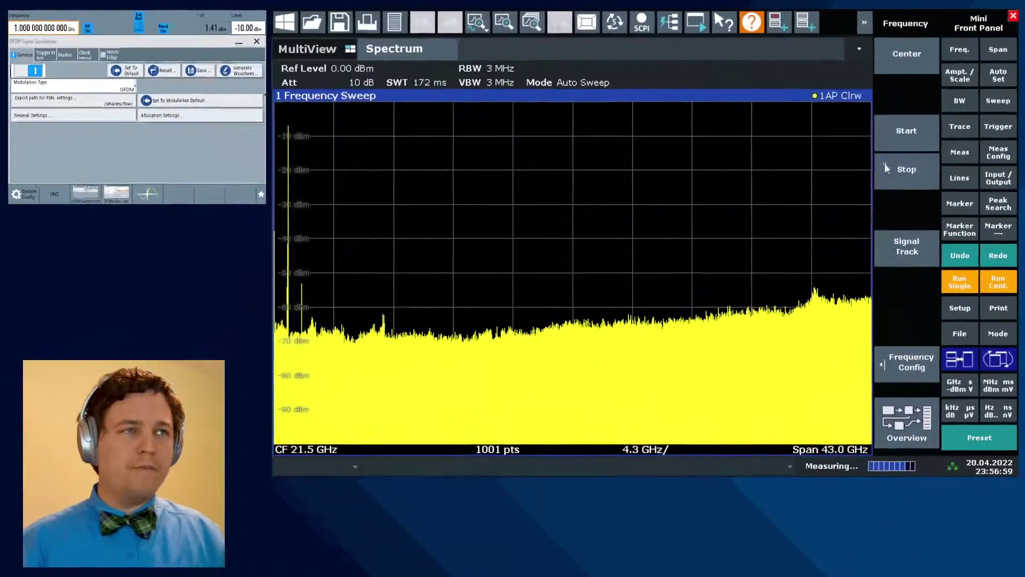
left_click(959, 51)
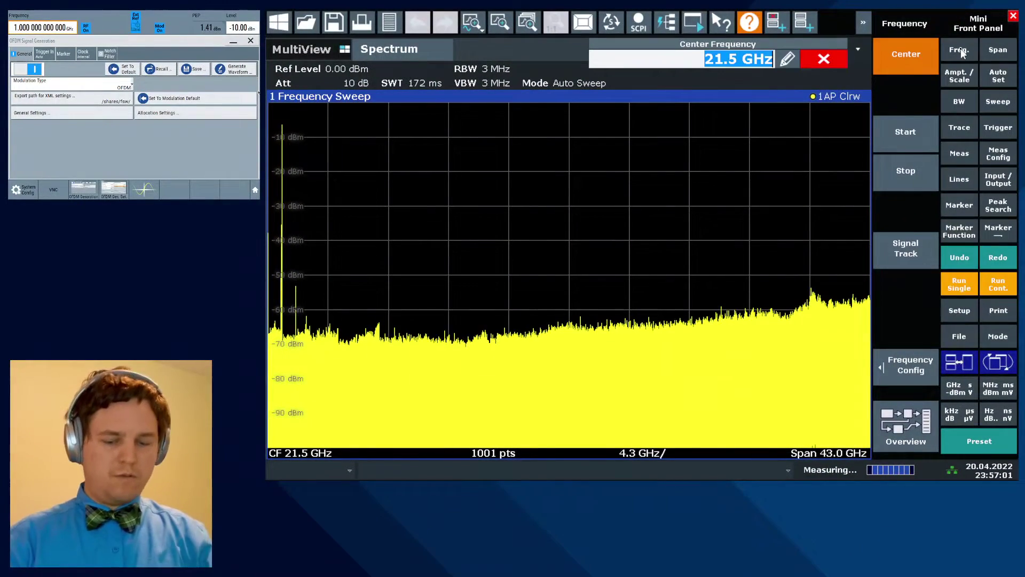
type("1G")
key("Return")
left_click(1004, 50)
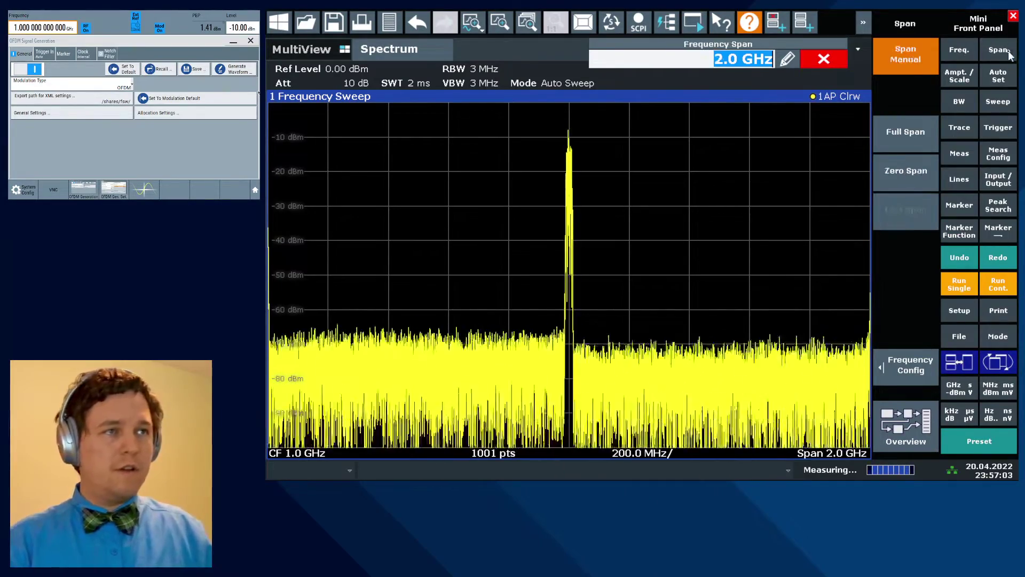
type("40M")
key("Return")
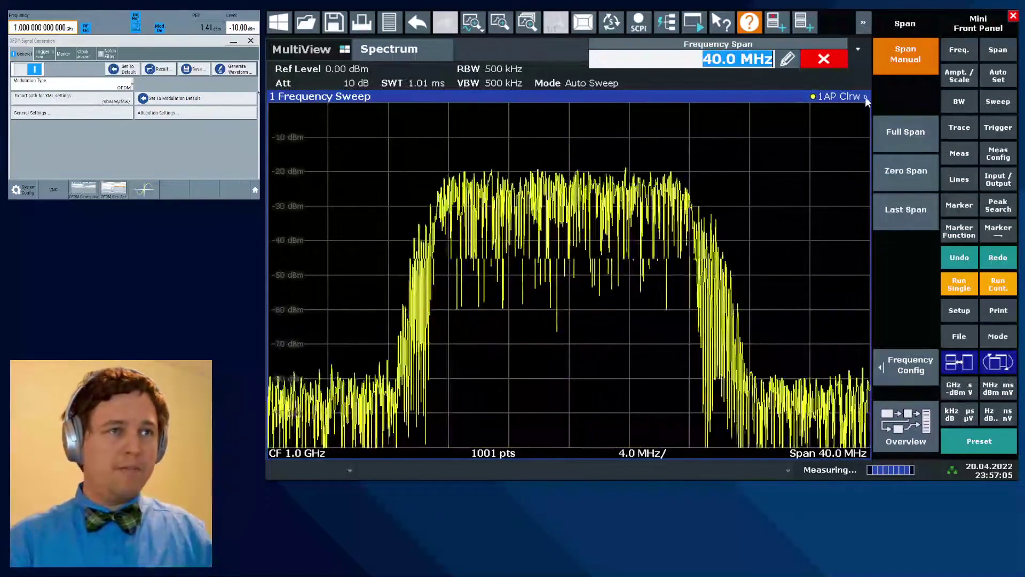
Set the trace 1 detector to RMS.
left_click(959, 127)
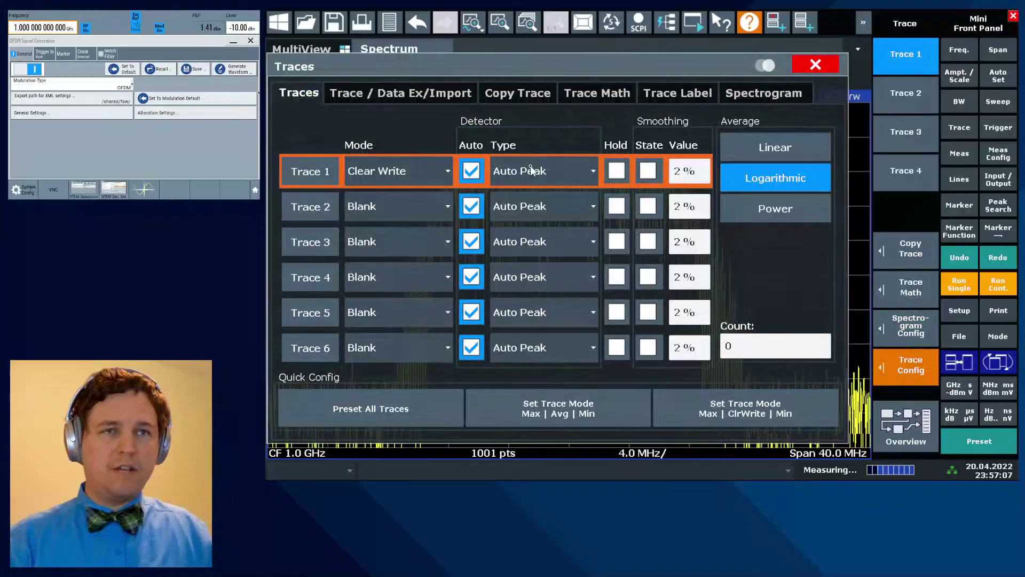
left_click(532, 170)
left_click(525, 273)
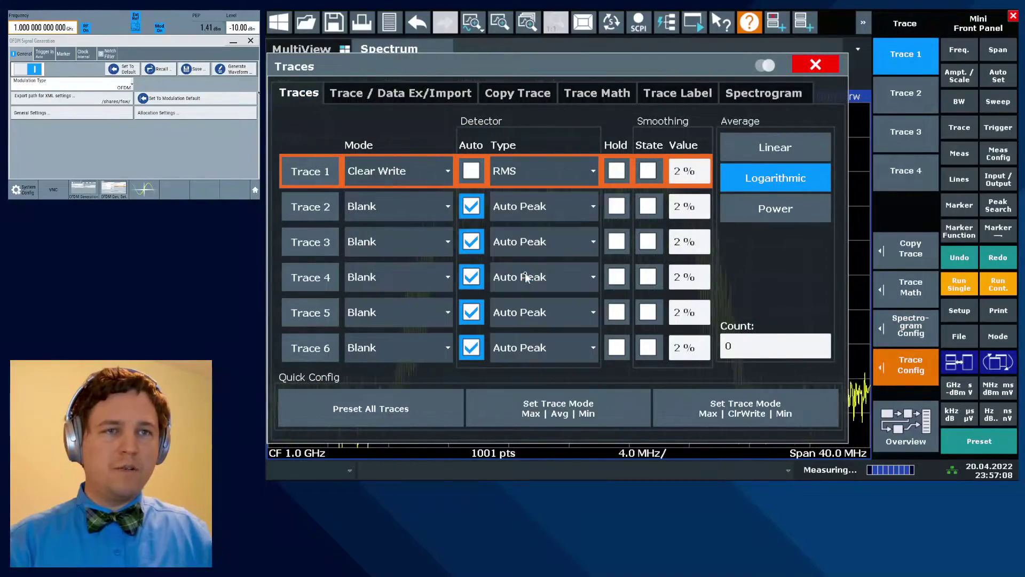
left_click(814, 65)
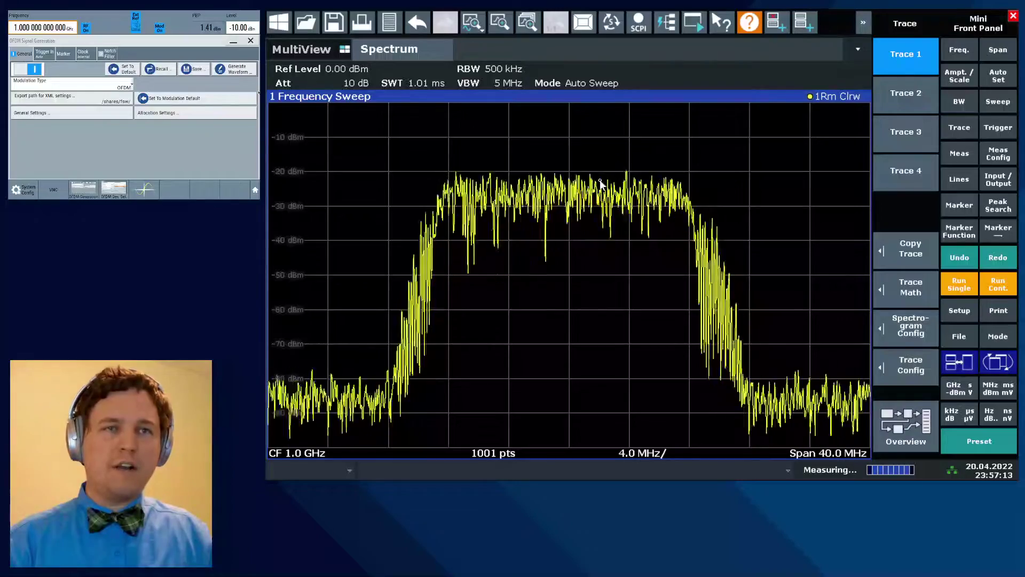
Set the sweep time to 100 ms.
left_click(414, 84)
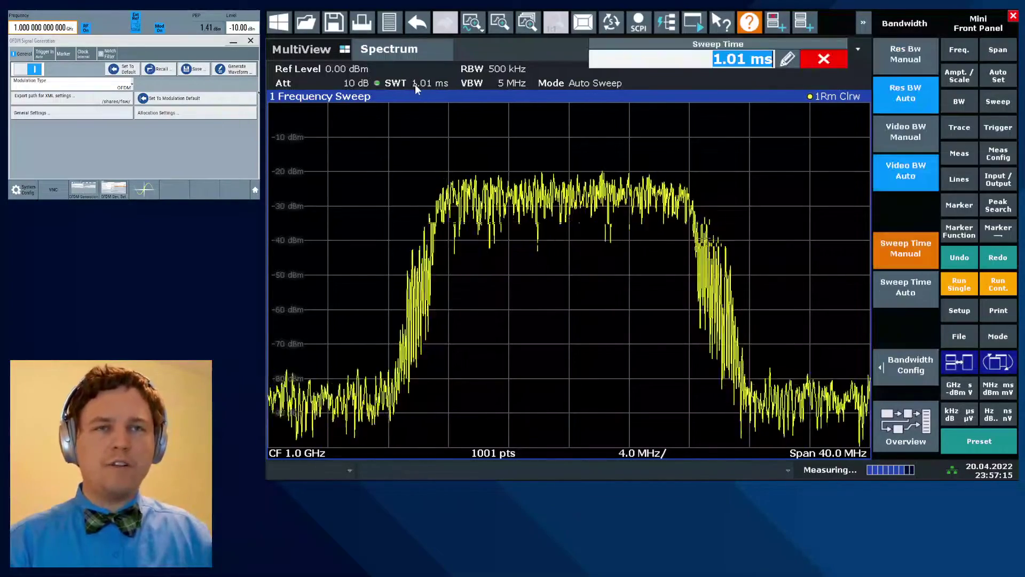
type("100m")
key("Return")
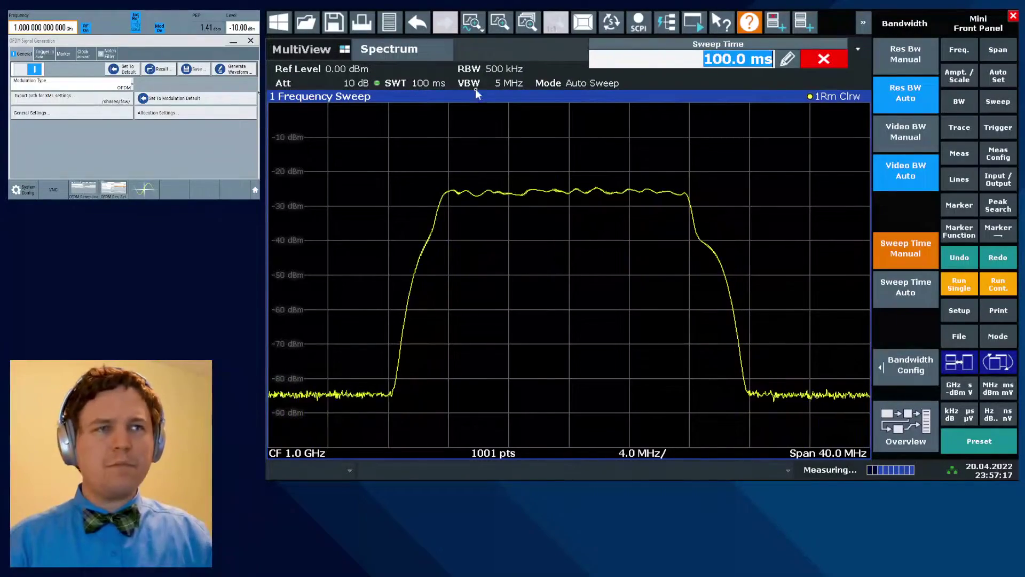
left_click(824, 58)
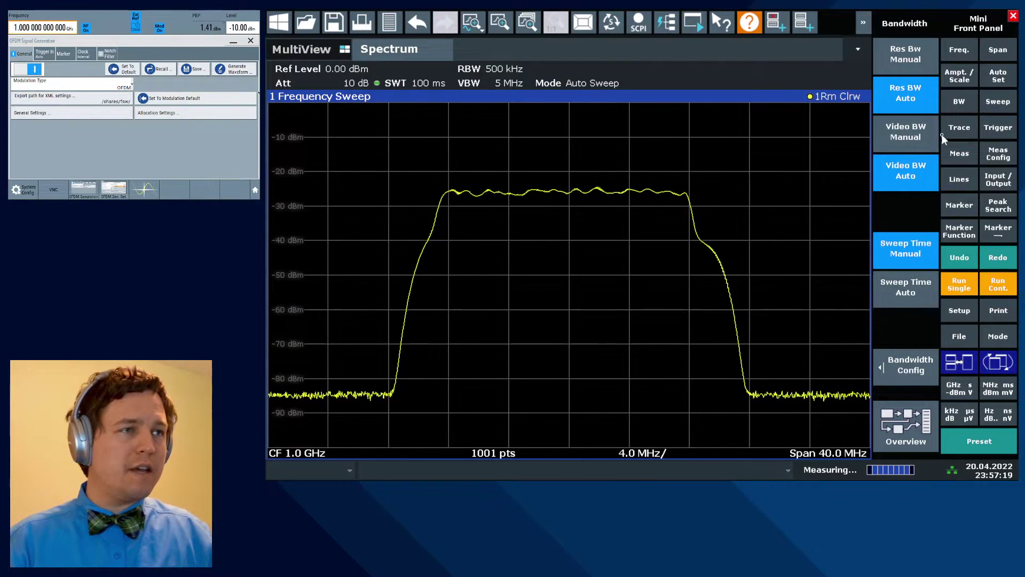
left_click(955, 127)
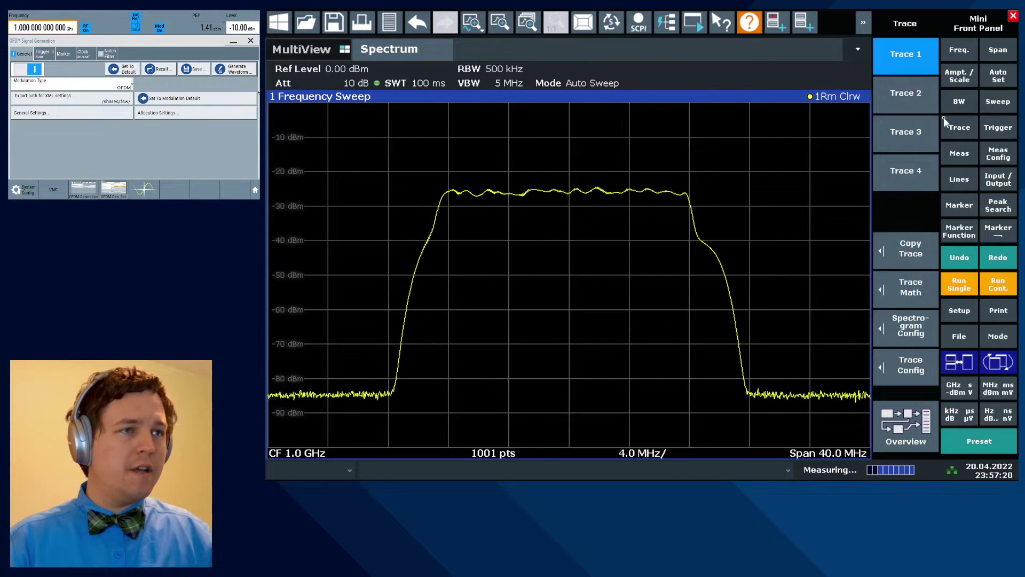
Copy trace 1 into trace 2 and enable labels for both traces.
left_click(904, 261)
left_click(409, 220)
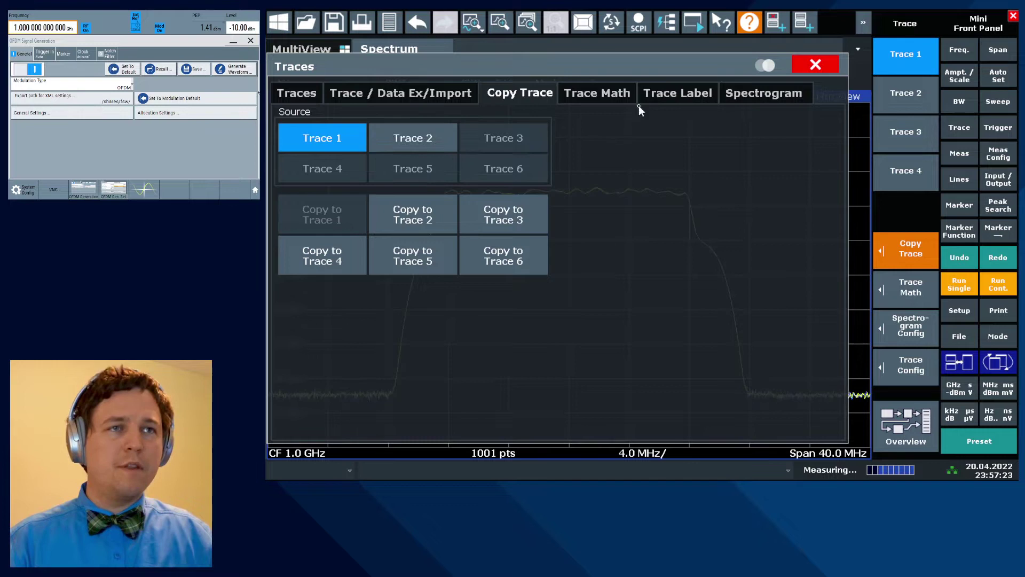
left_click(639, 98)
left_click(339, 134)
left_click(339, 161)
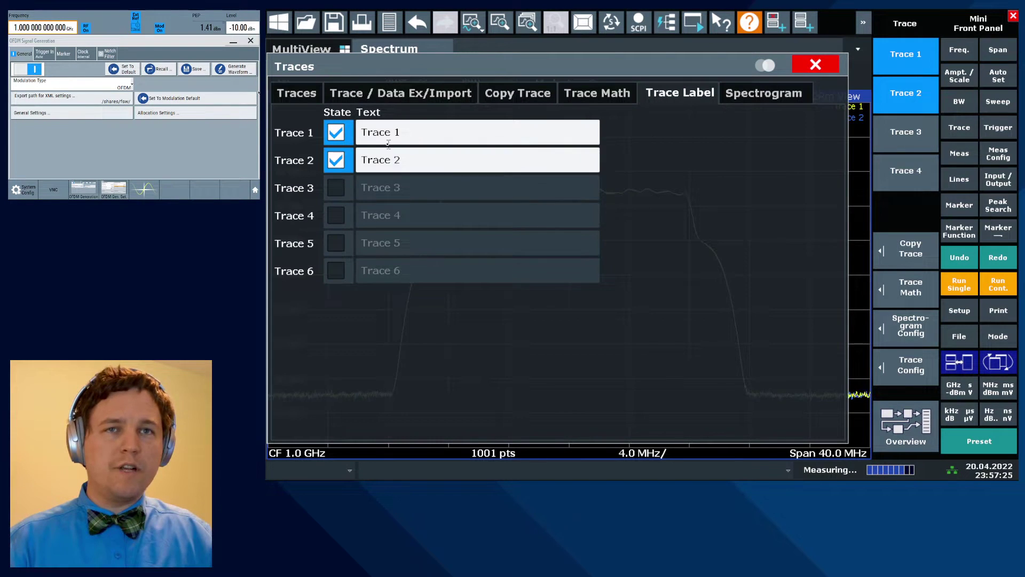
Label trace 1 as DFT-s-OFDM and trace 2 as CP-OFDM.
left_click(403, 133)
type("DFT-s-OFDM")
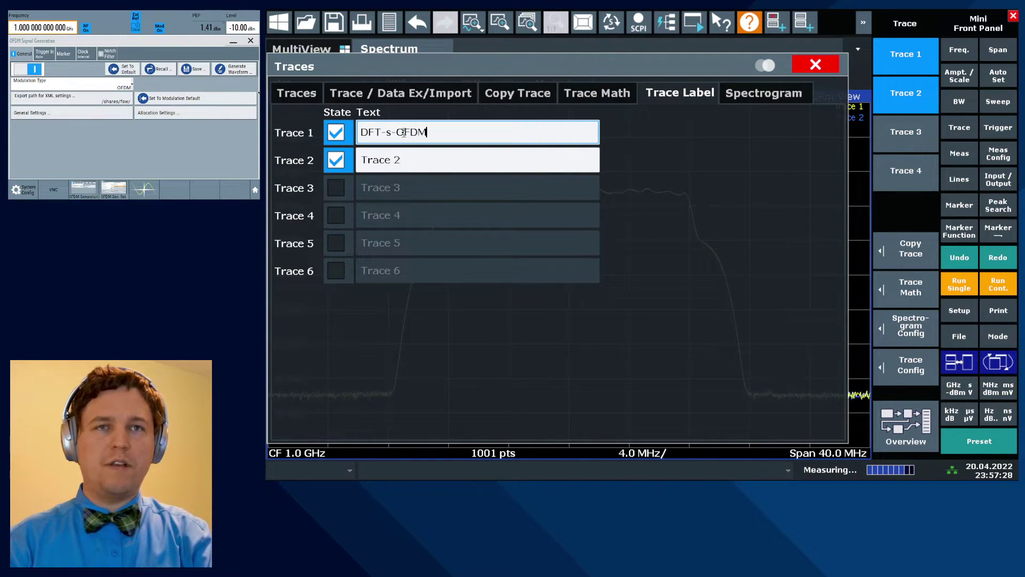
key("Return")
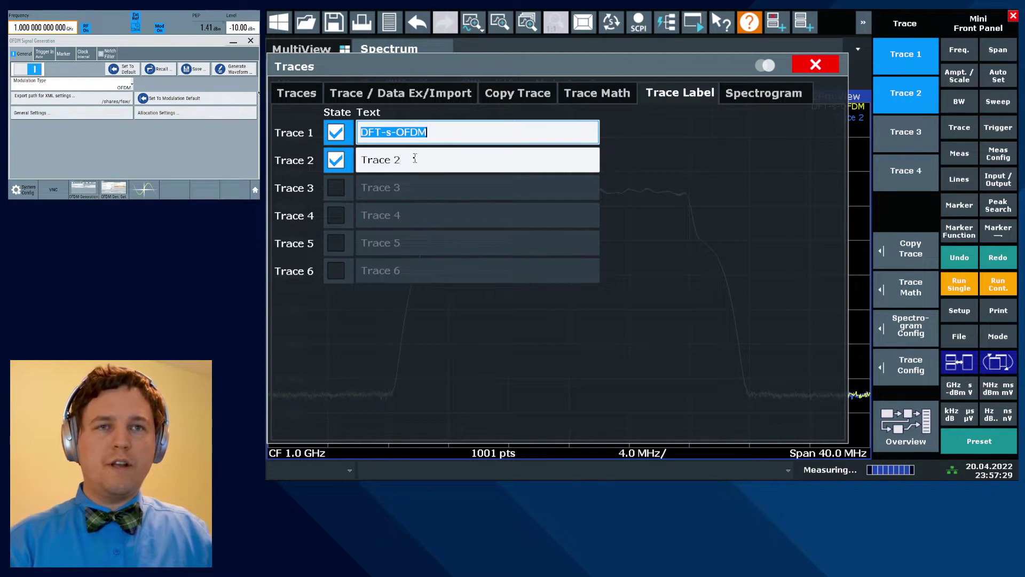
left_click(416, 161)
type("CP-")
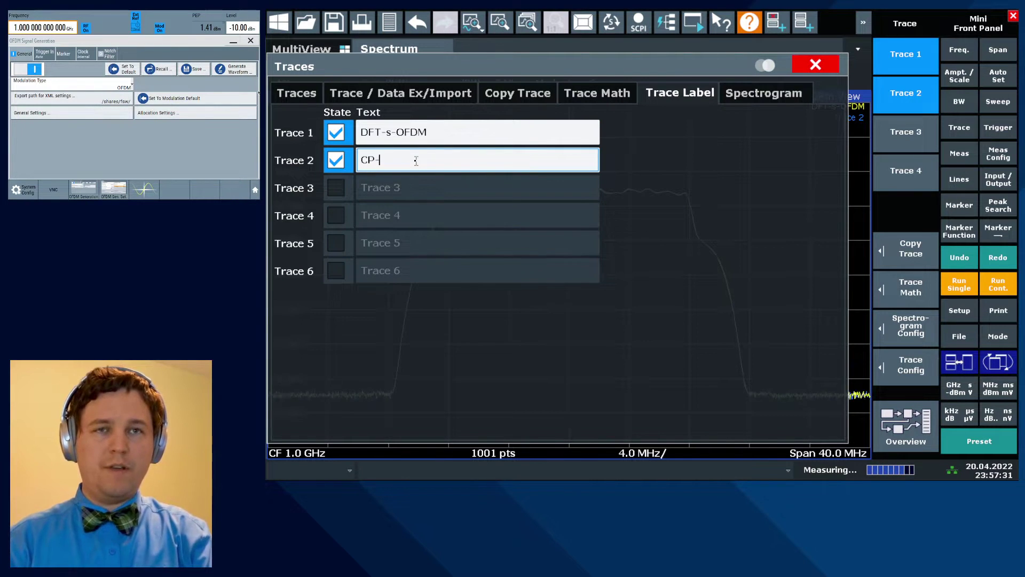
type("OFDM")
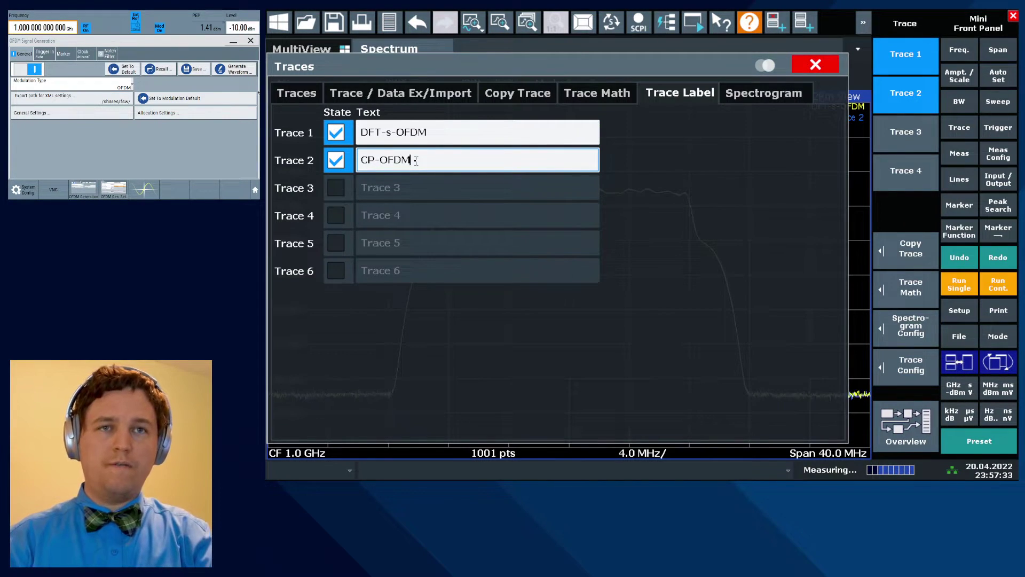
key("Return")
Move the DFT-s-OFDM and CP-OFDM labels into the centre of the spectrum plot.
left_click(820, 65)
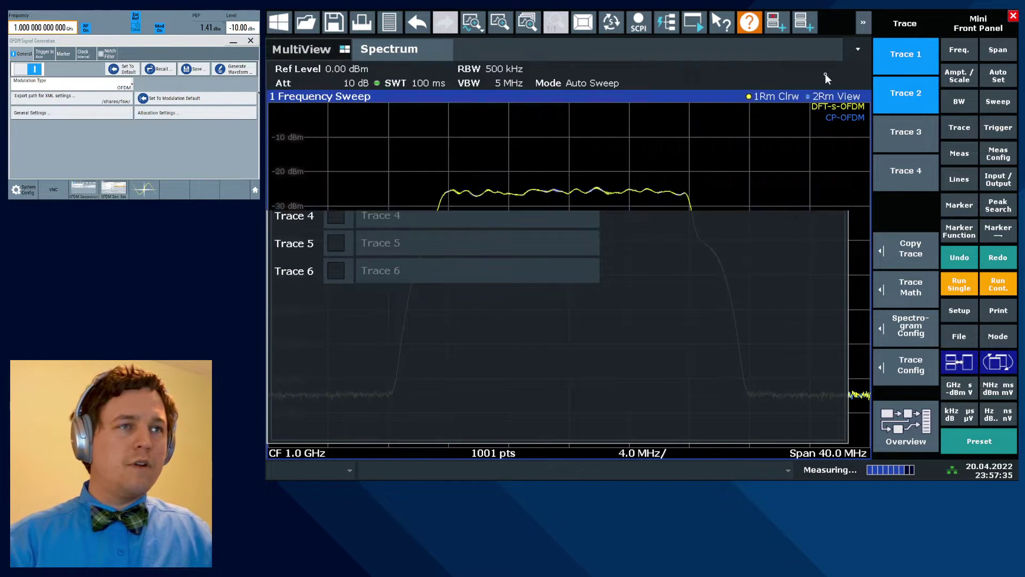
left_click_drag(842, 108, 617, 172)
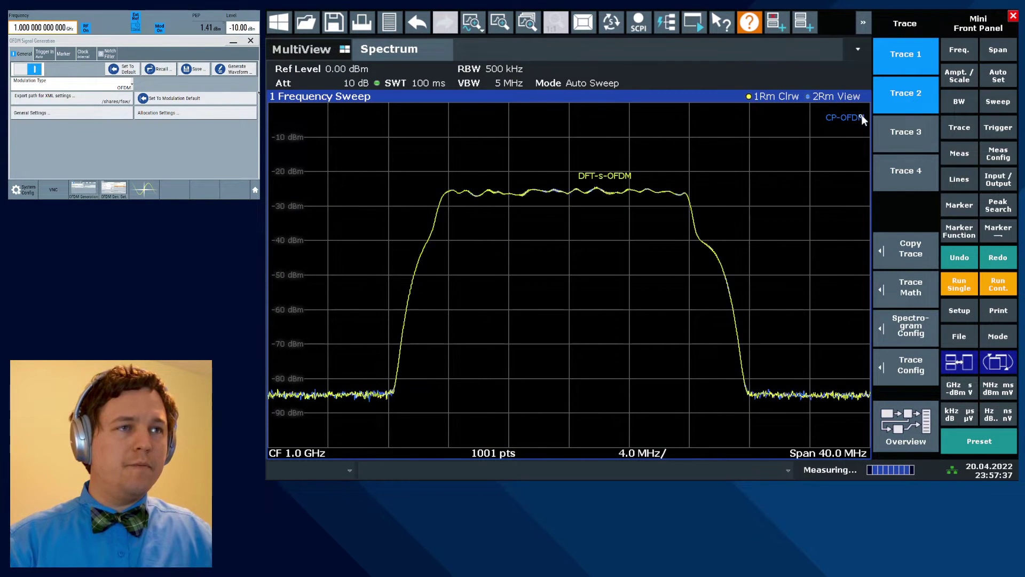
left_click_drag(845, 117, 607, 207)
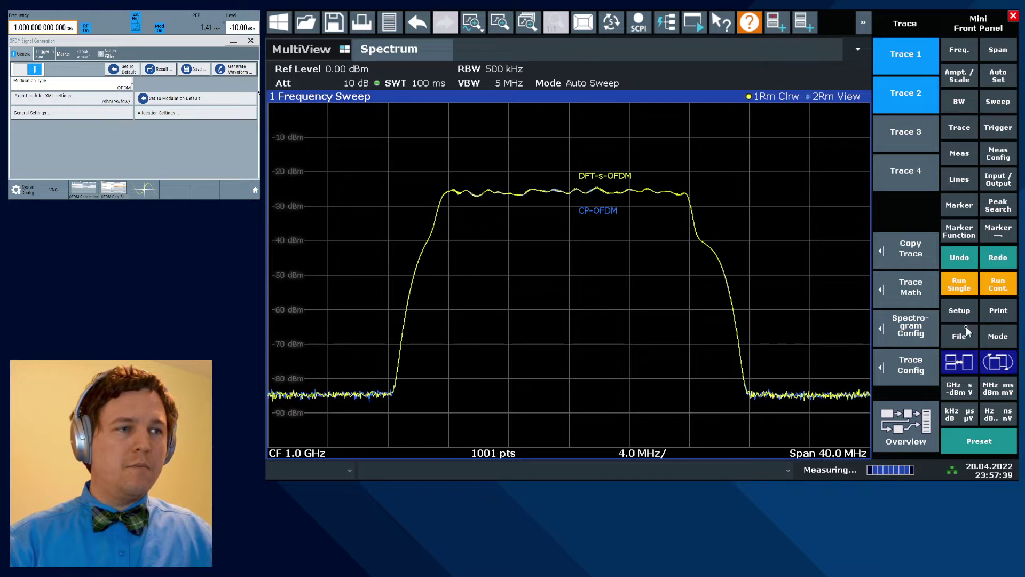
Add an OFDM VSA channel from the MODE application chooser.
left_click(998, 338)
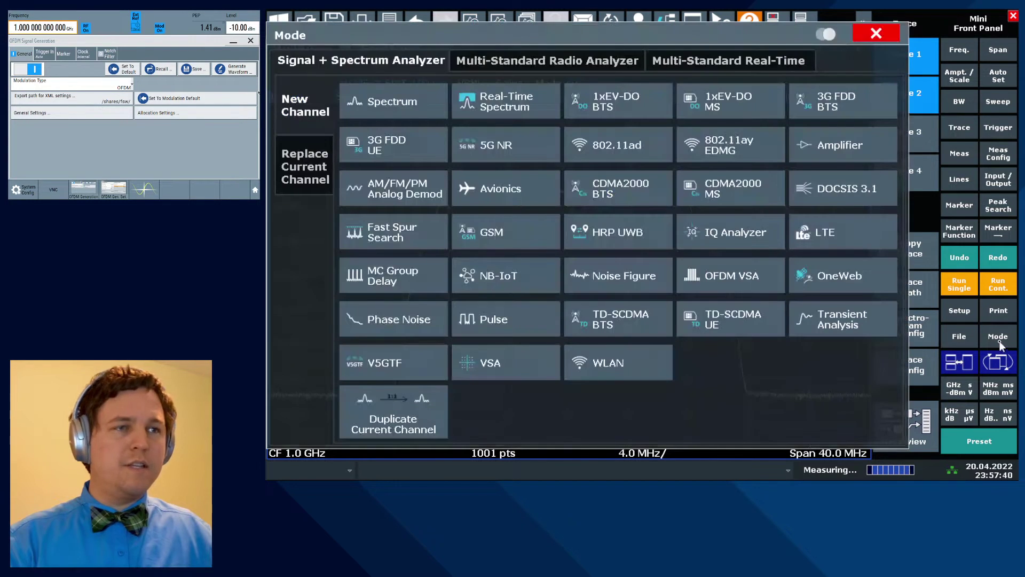
left_click(726, 283)
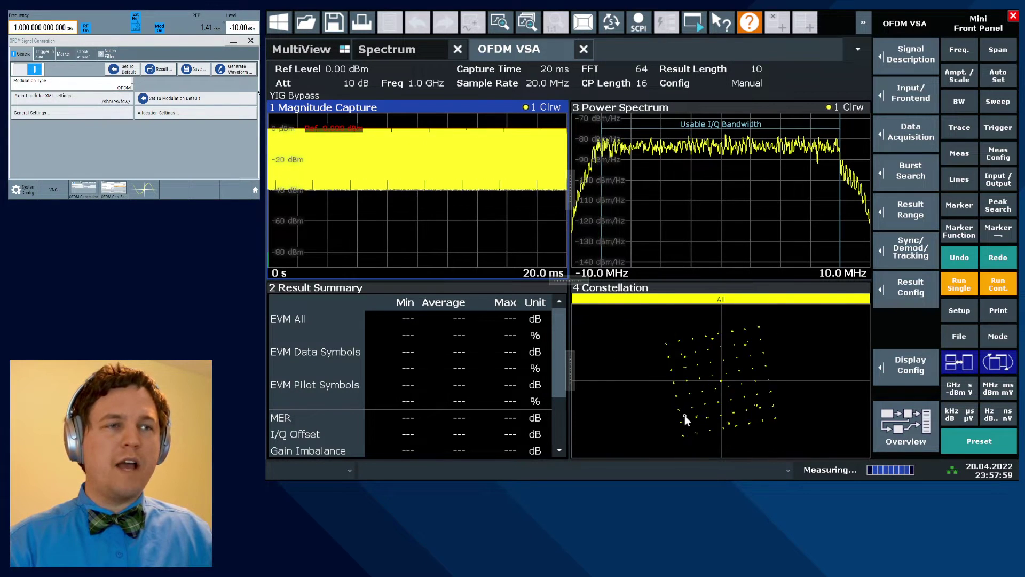
Load Exported_K114_settings_K96.xml from C:/Users/Instrument/Documents/share as the OFDM VSA signal description.
left_click(908, 60)
left_click(652, 138)
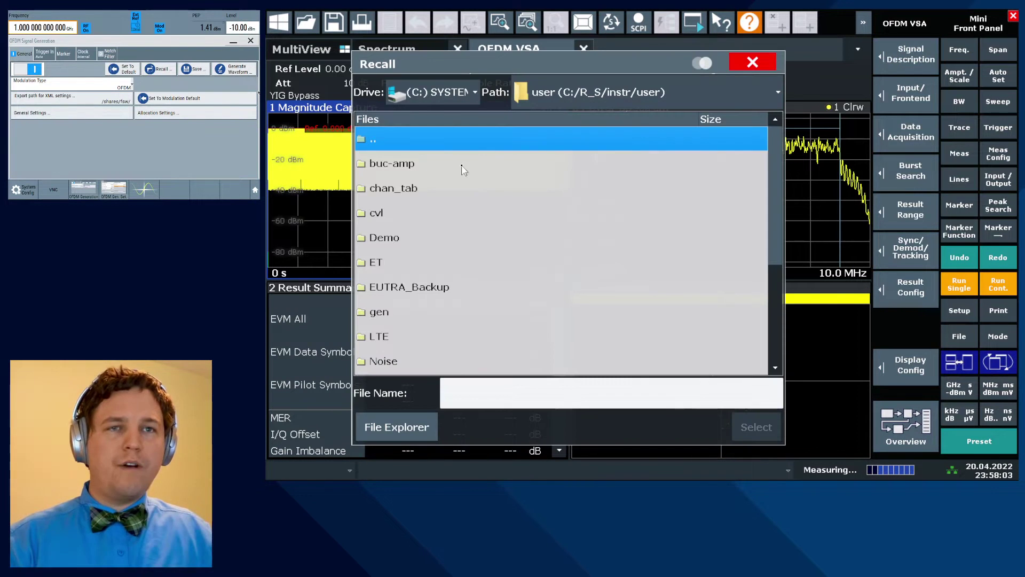
left_click(563, 101)
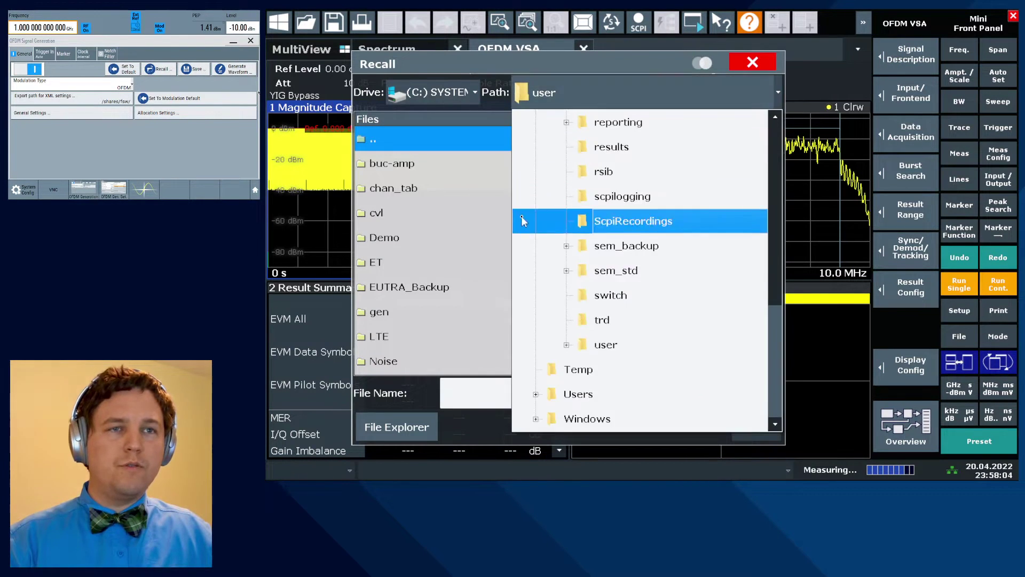
left_click(571, 393)
double_click(403, 188)
left_click(413, 187)
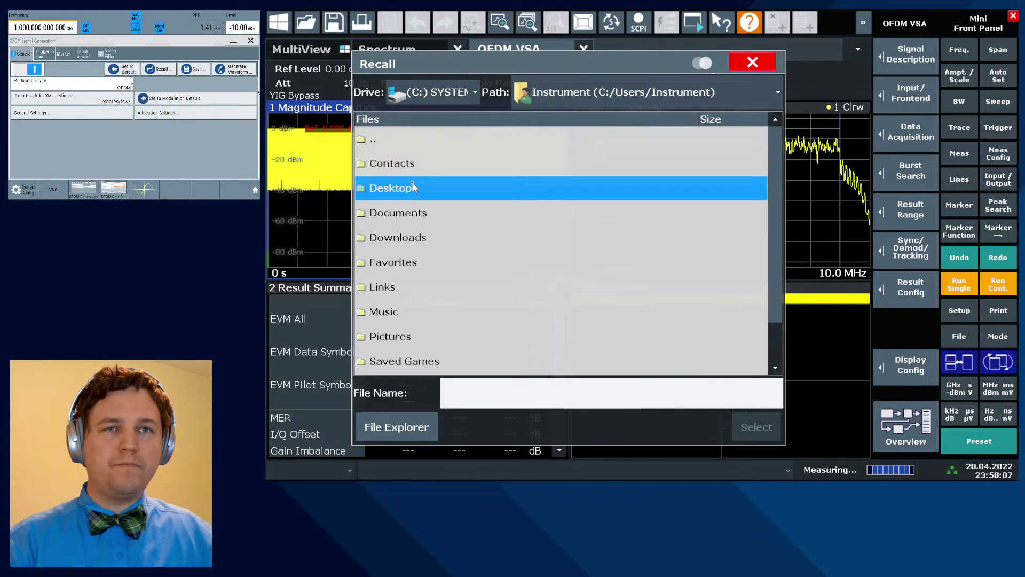
double_click(417, 214)
double_click(421, 167)
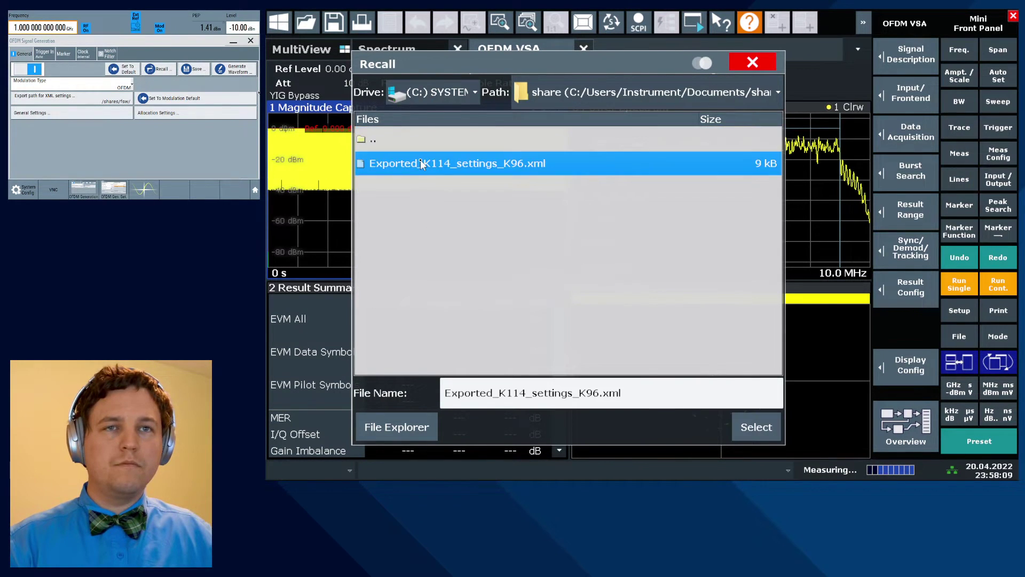
left_click(756, 427)
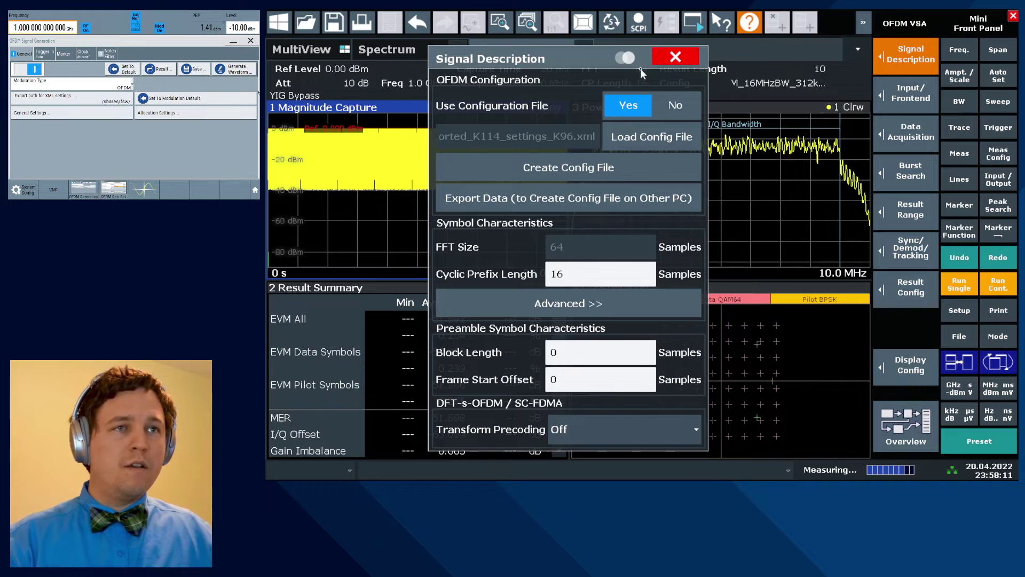
left_click(674, 57)
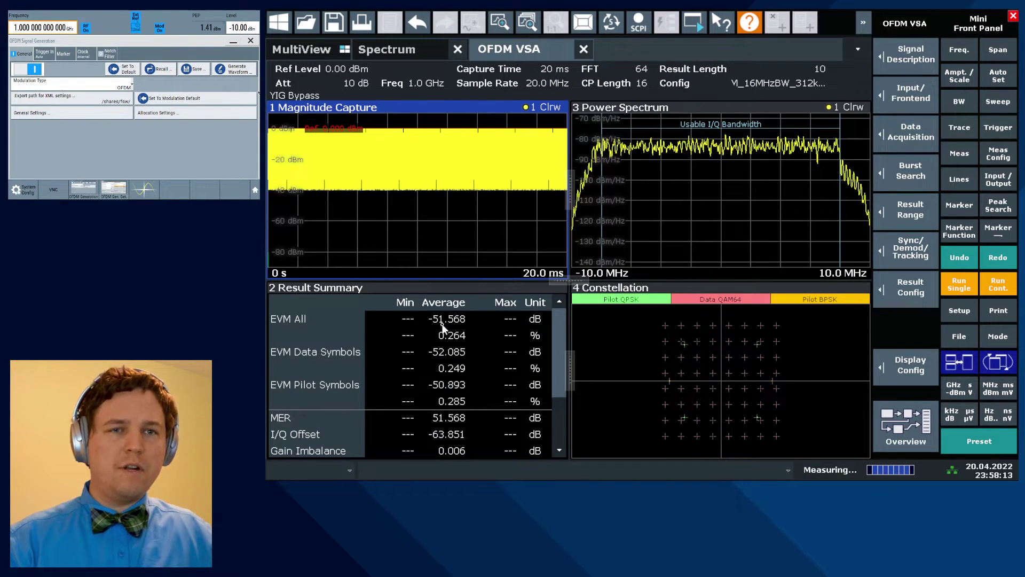
scroll(554, 352, "down", 3)
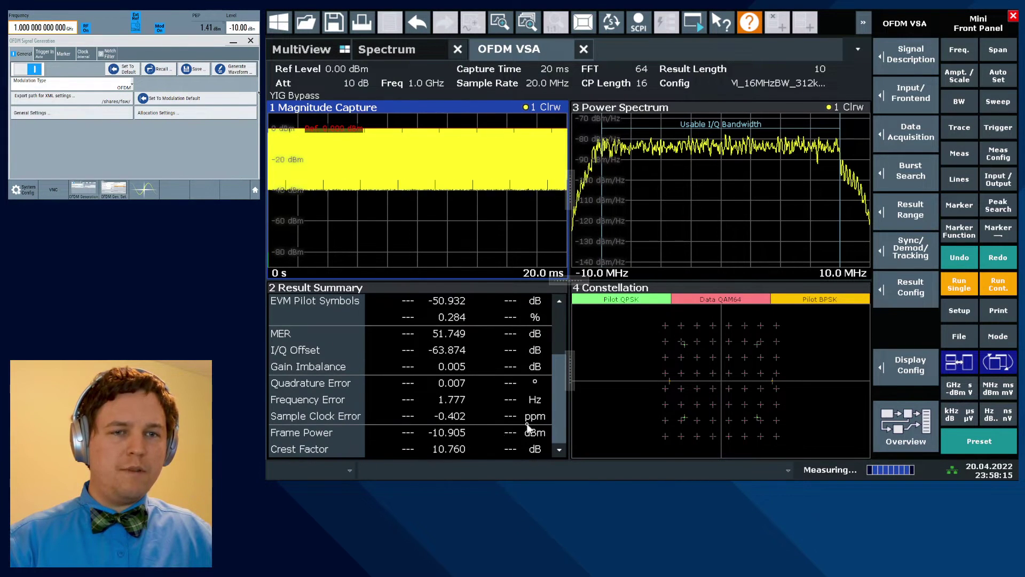
left_click_drag(559, 403, 556, 315)
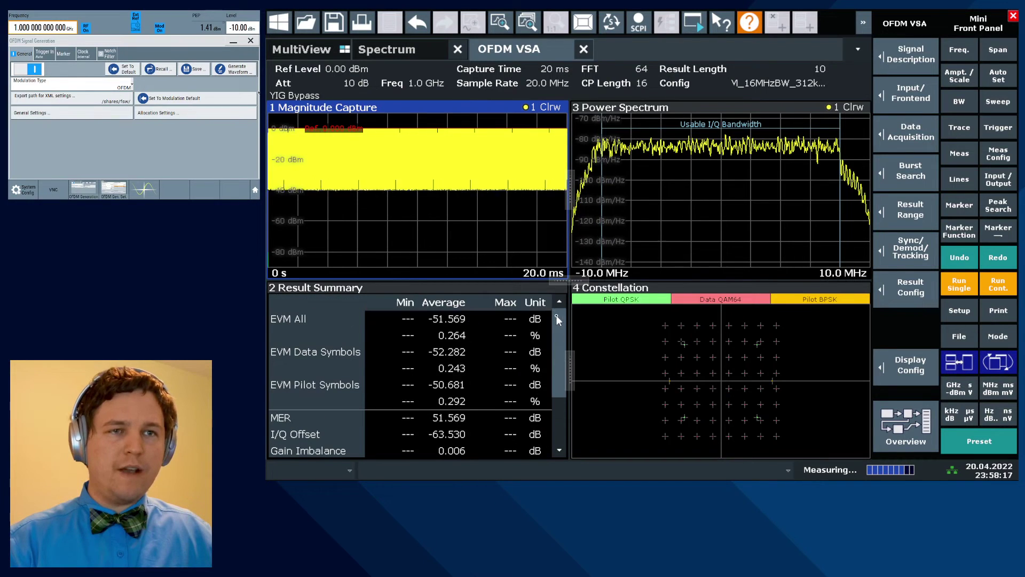
Rename the OFDM VSA channel to CP-OFDM VSA and switch back to the Spectrum channel.
double_click(504, 49)
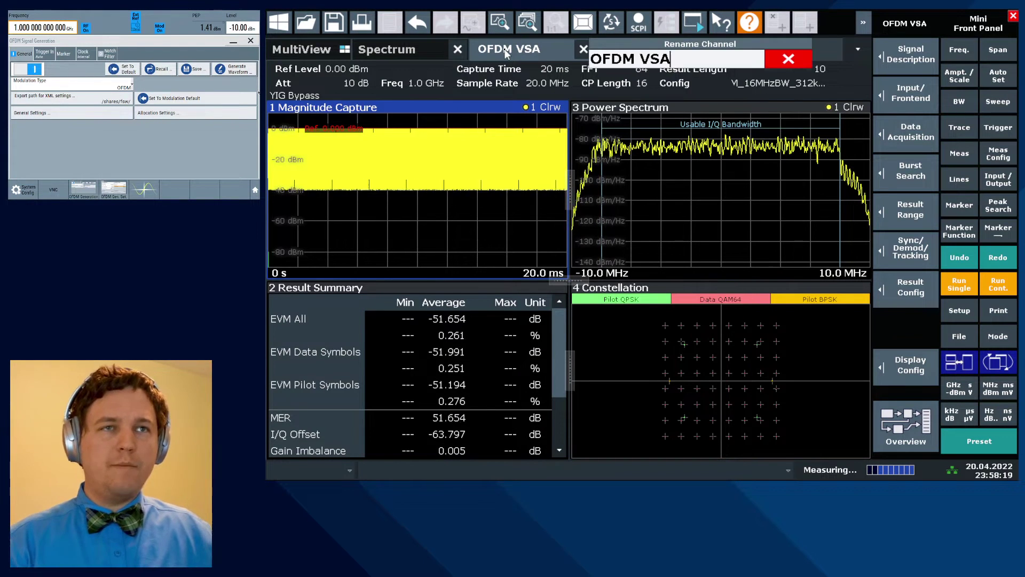
type("CP-")
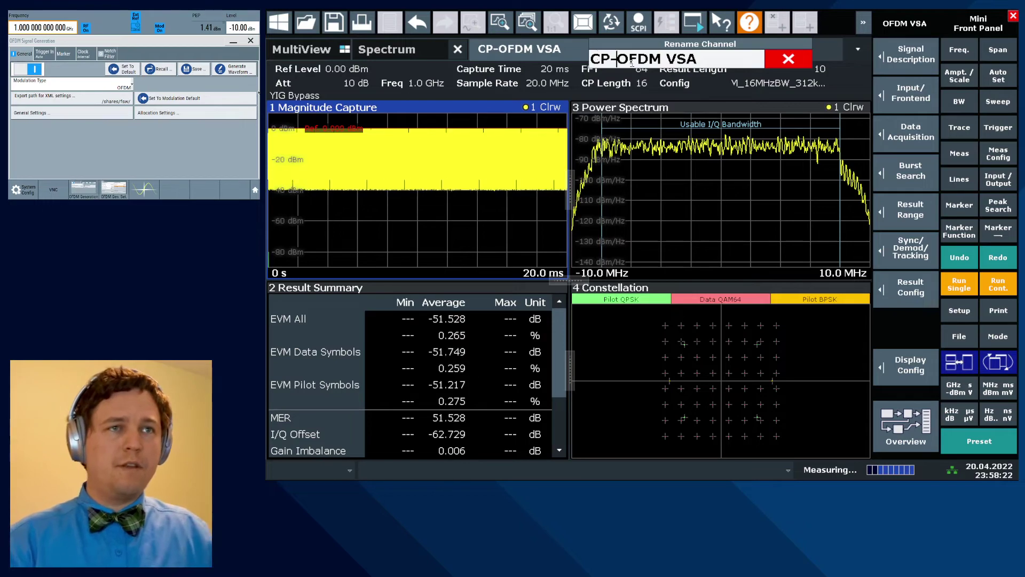
key("Return")
left_click(417, 53)
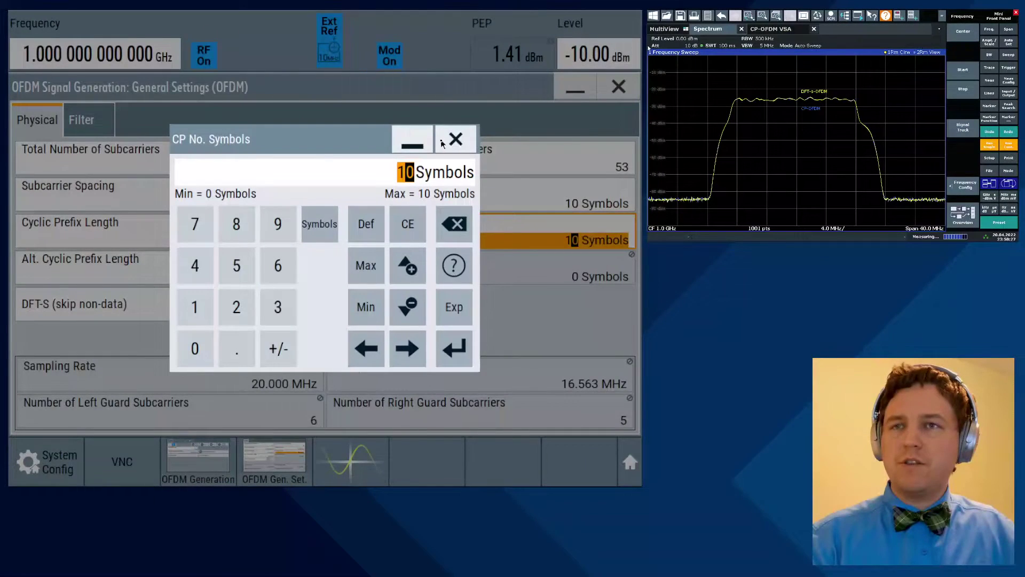
left_click(452, 145)
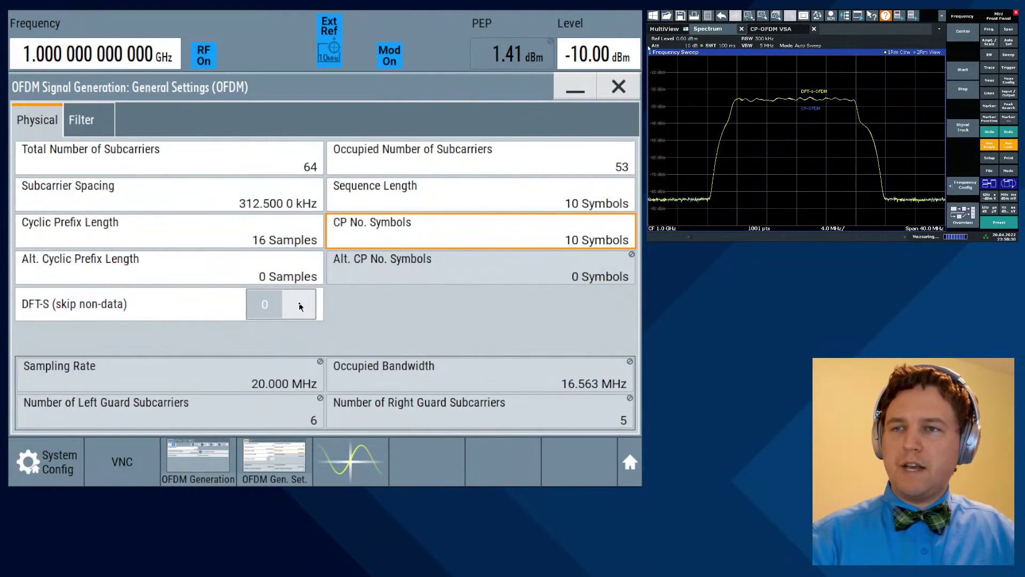
Turn on DFT-S (skip non-data) in the generator's physical OFDM settings.
left_click(293, 302)
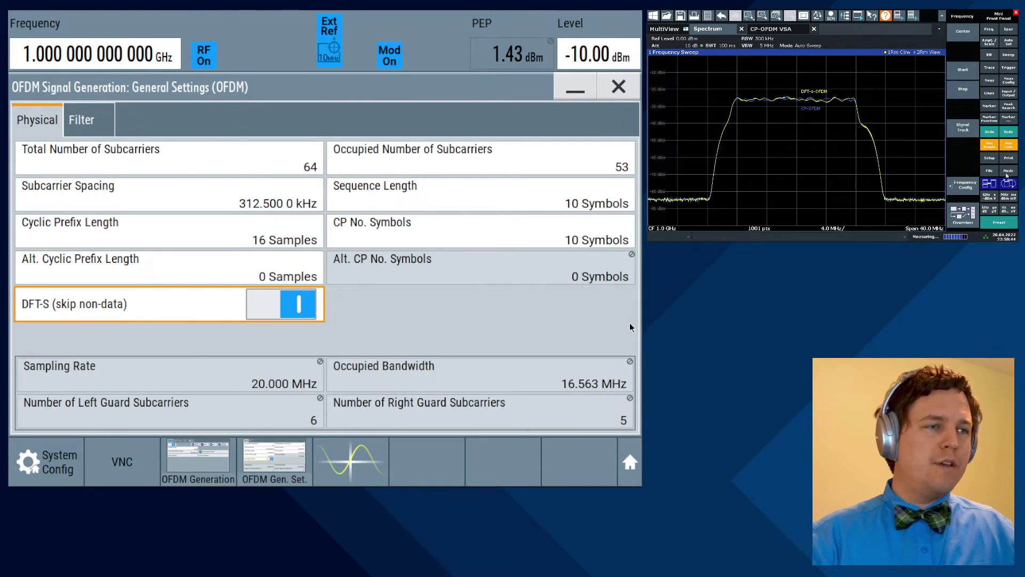
left_click(1008, 170)
Add another OFDM VSA channel and rename it DFT-s-OFDM VSA.
key("Escape")
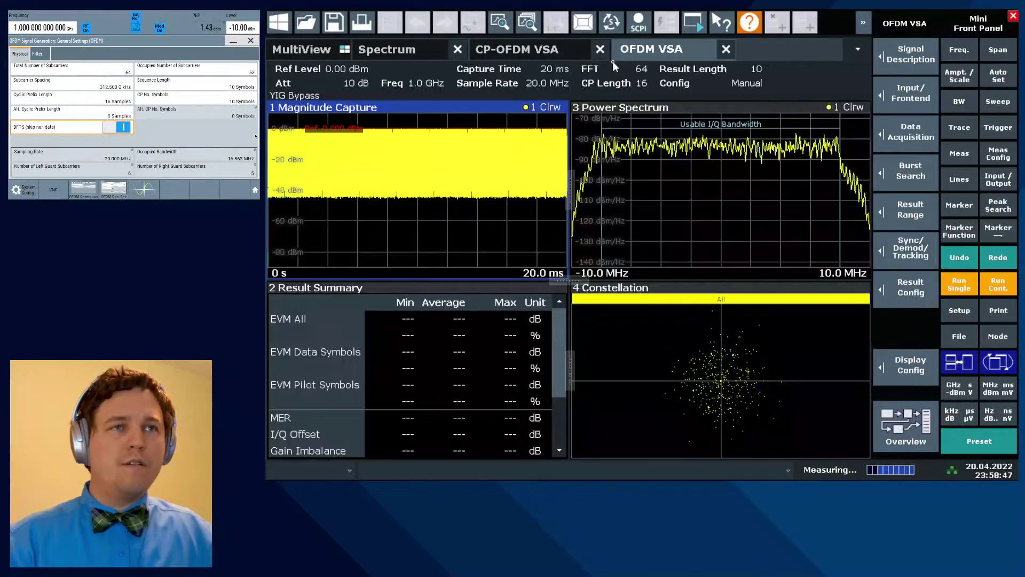
double_click(630, 50)
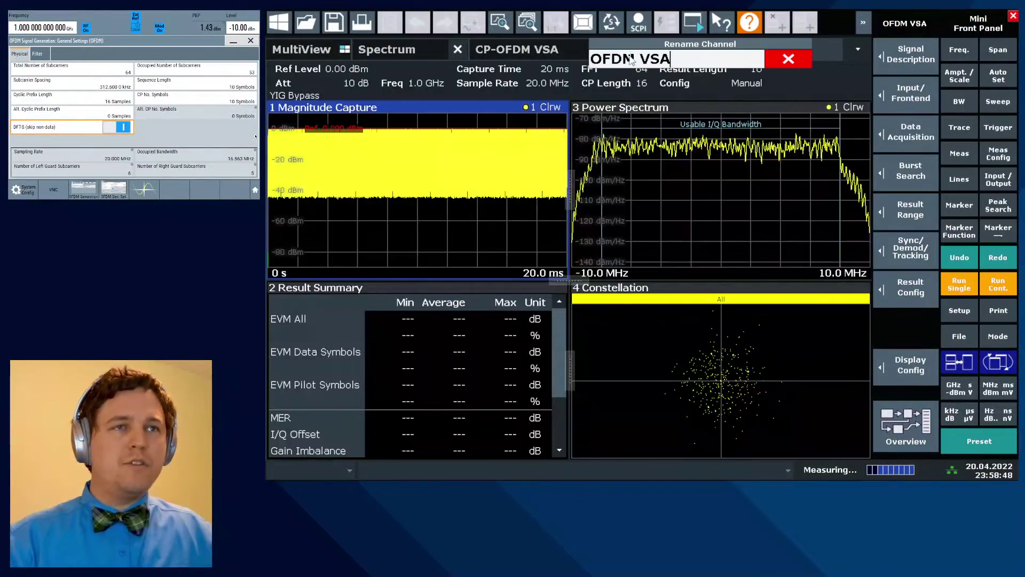
key("Home")
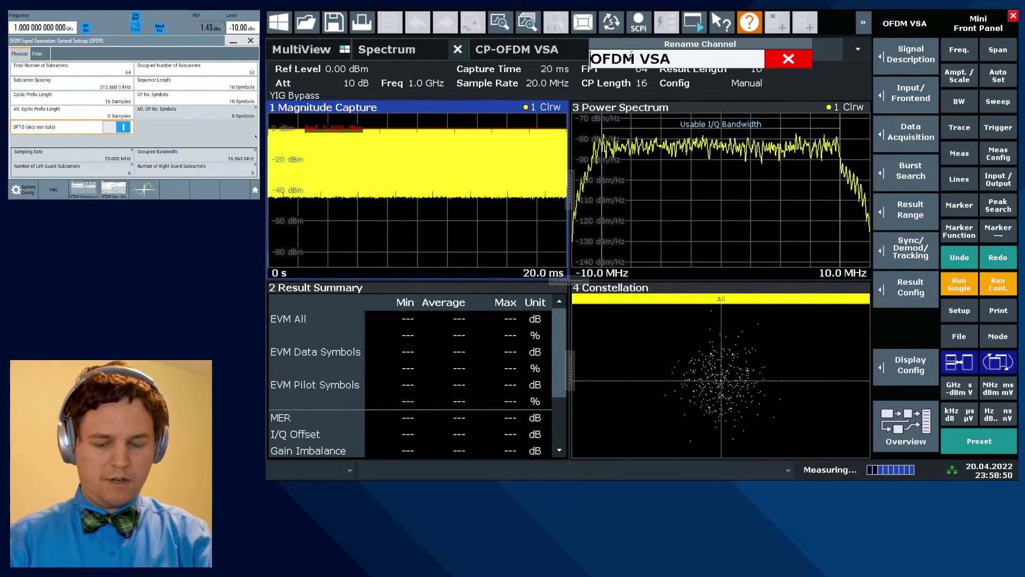
type("DFT-s-")
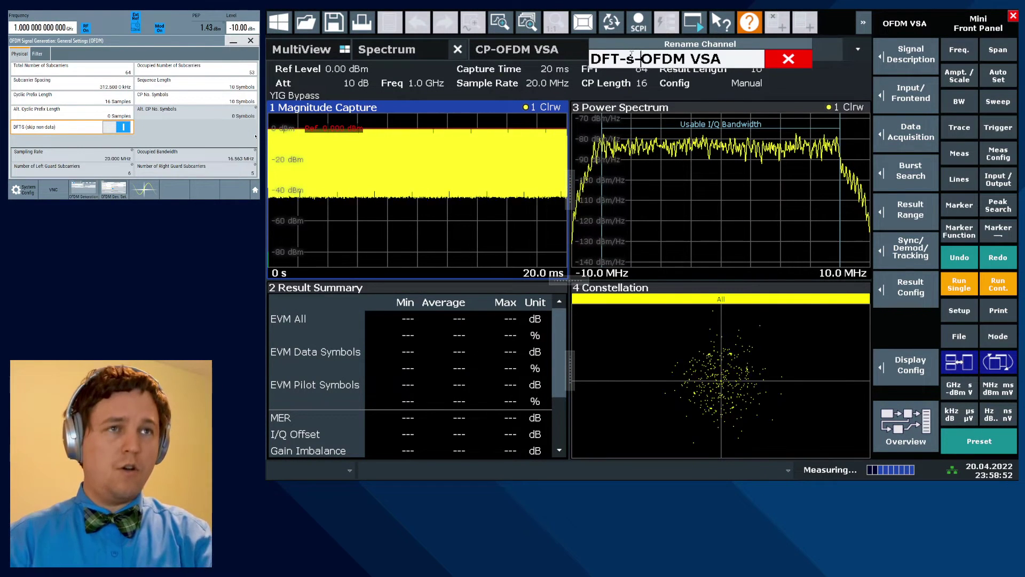
key("Return")
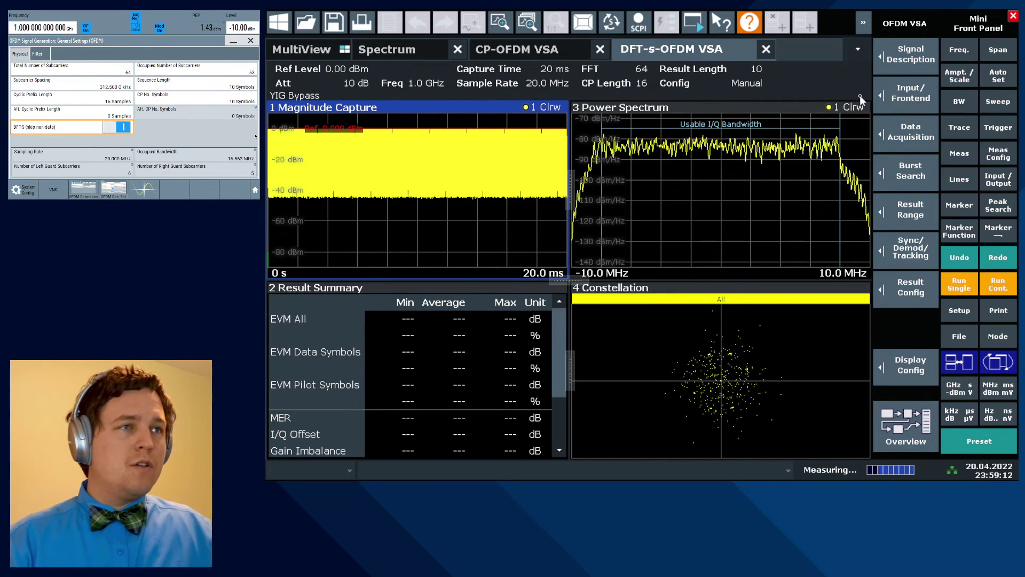
Load the K96 XML settings into the DFT-s-OFDM channel with Single Segment (skip Pilots) transform precoding.
left_click(910, 50)
left_click(661, 134)
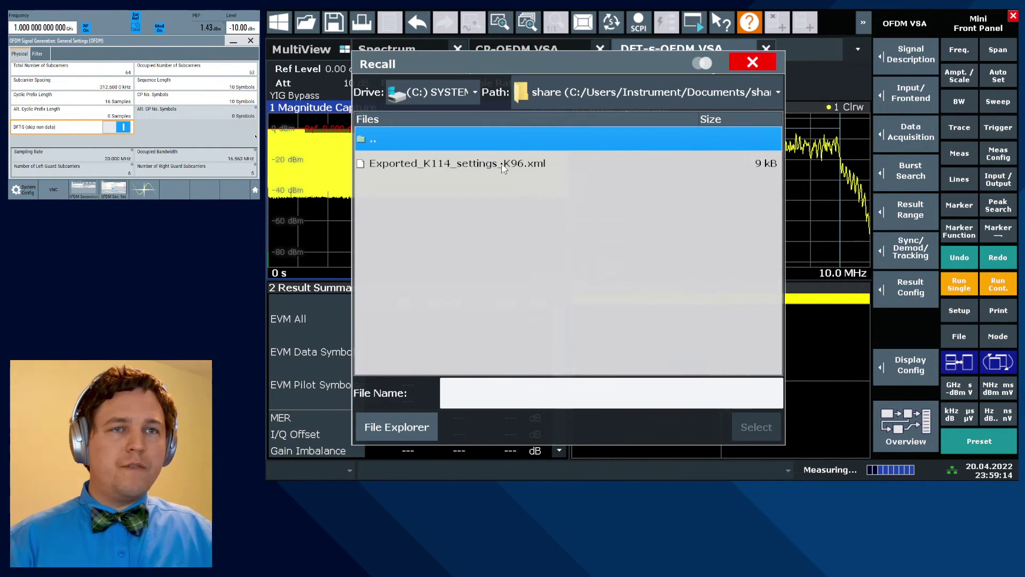
double_click(487, 165)
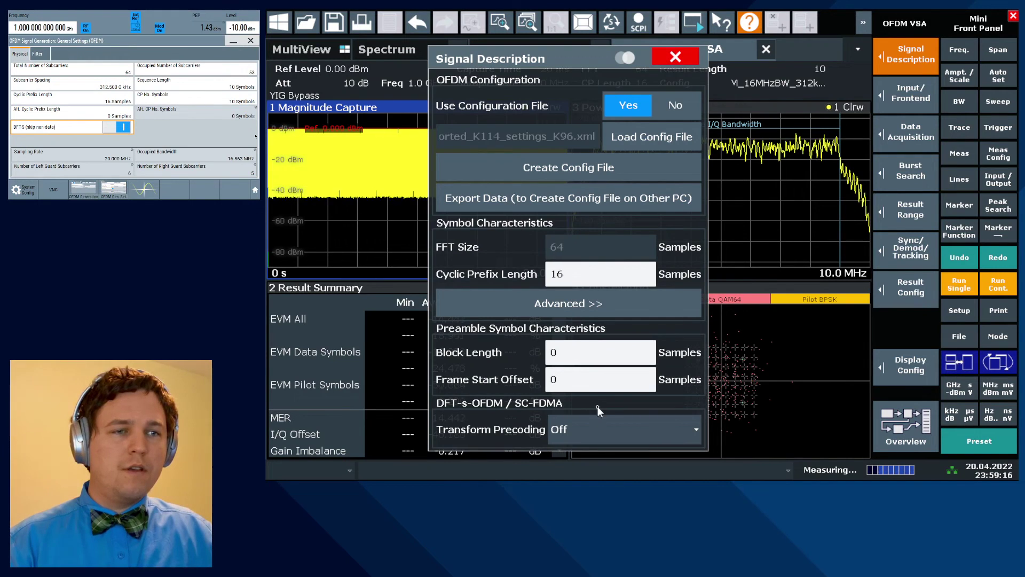
left_click(613, 421)
left_click(593, 374)
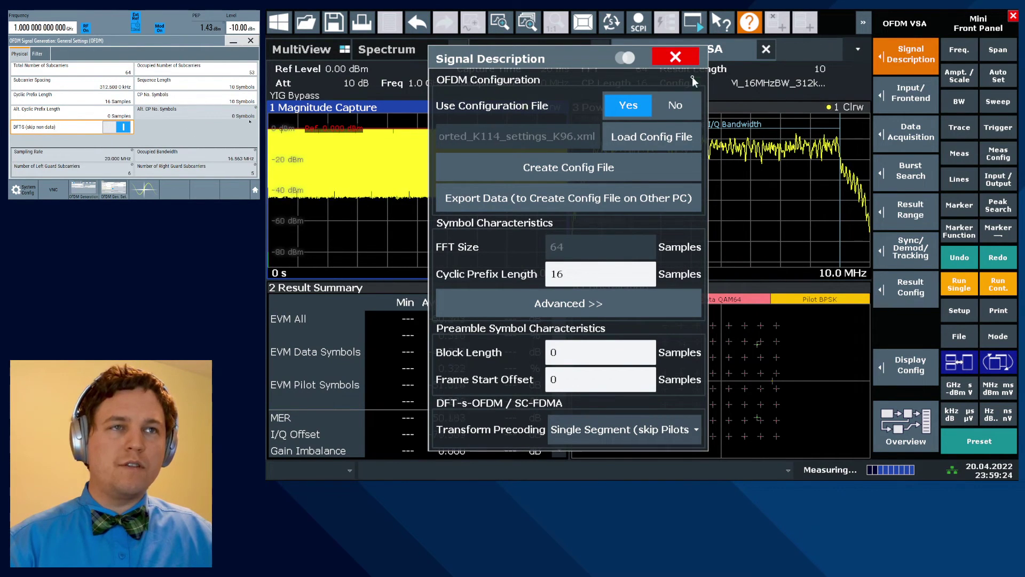
left_click(675, 57)
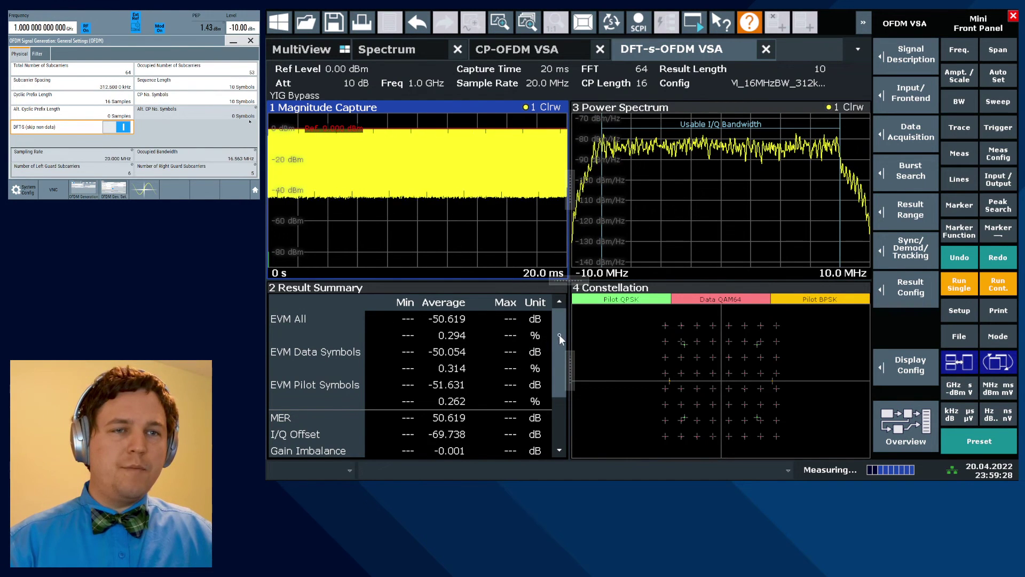
left_click_drag(559, 334, 548, 415)
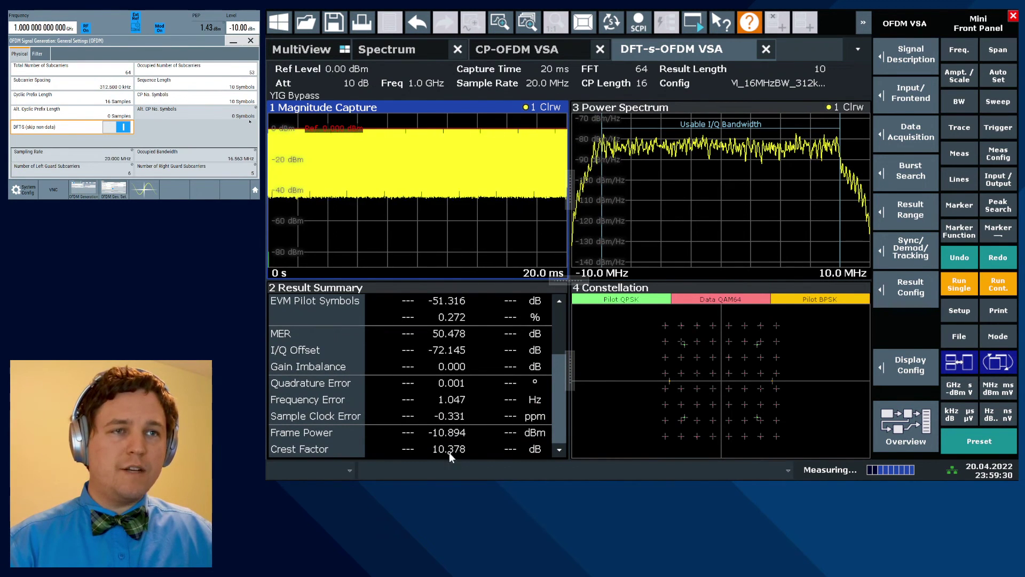